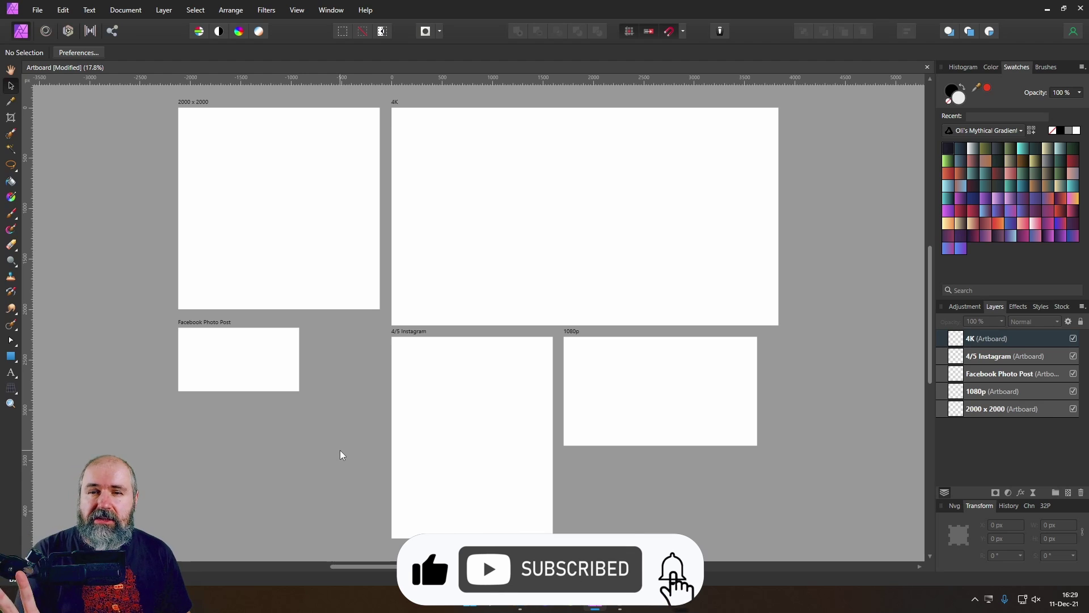
- Select the 2000 x 2000 artboard
{"action": "left_click", "coordinate": [290, 189]}
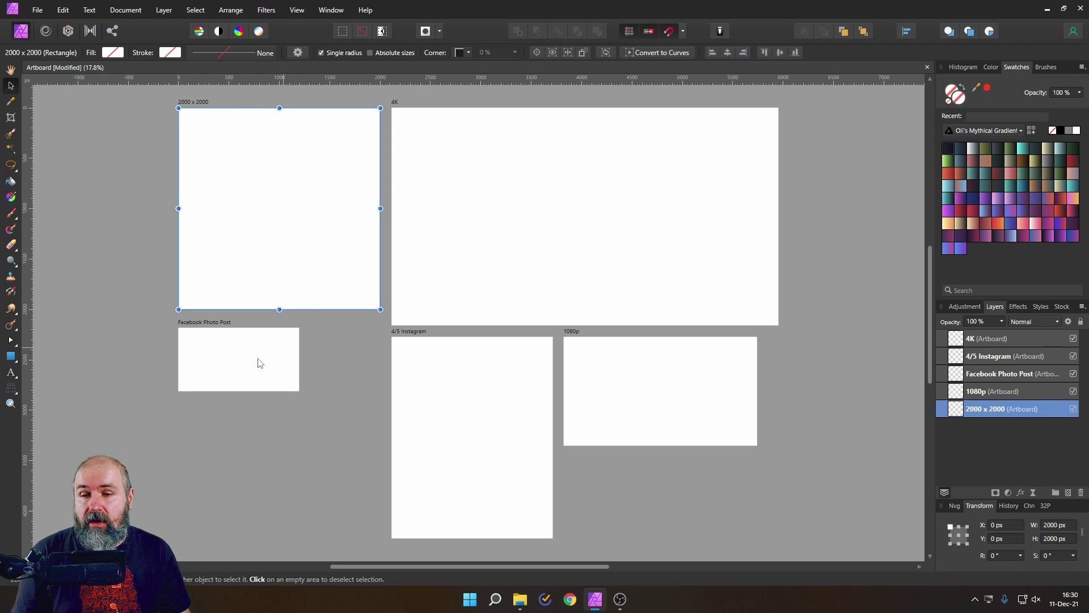
{"action": "left_click", "coordinate": [243, 363]}
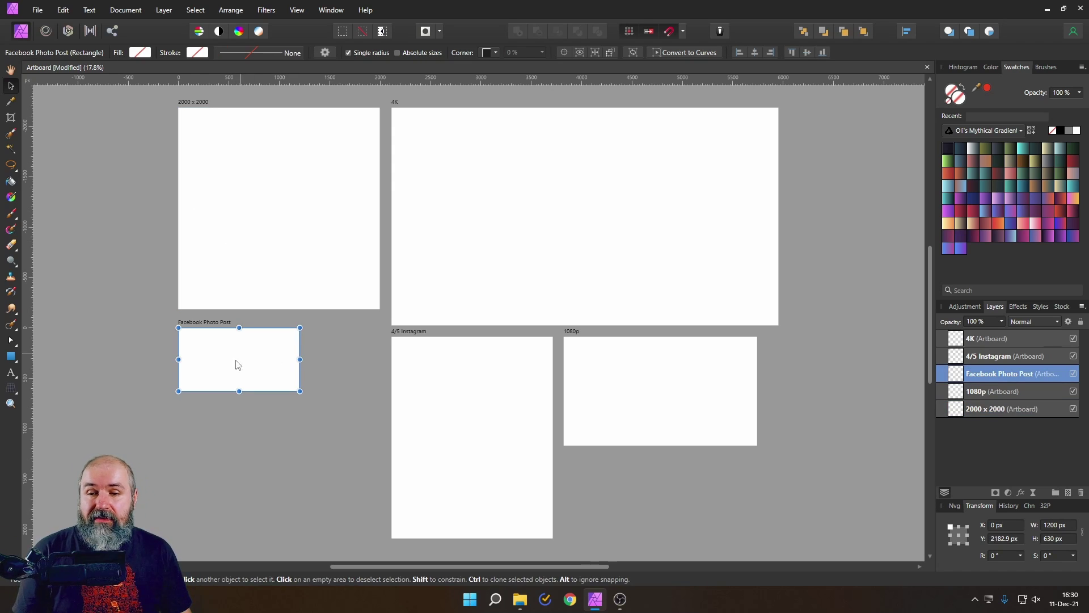
{"action": "left_click", "coordinate": [656, 373]}
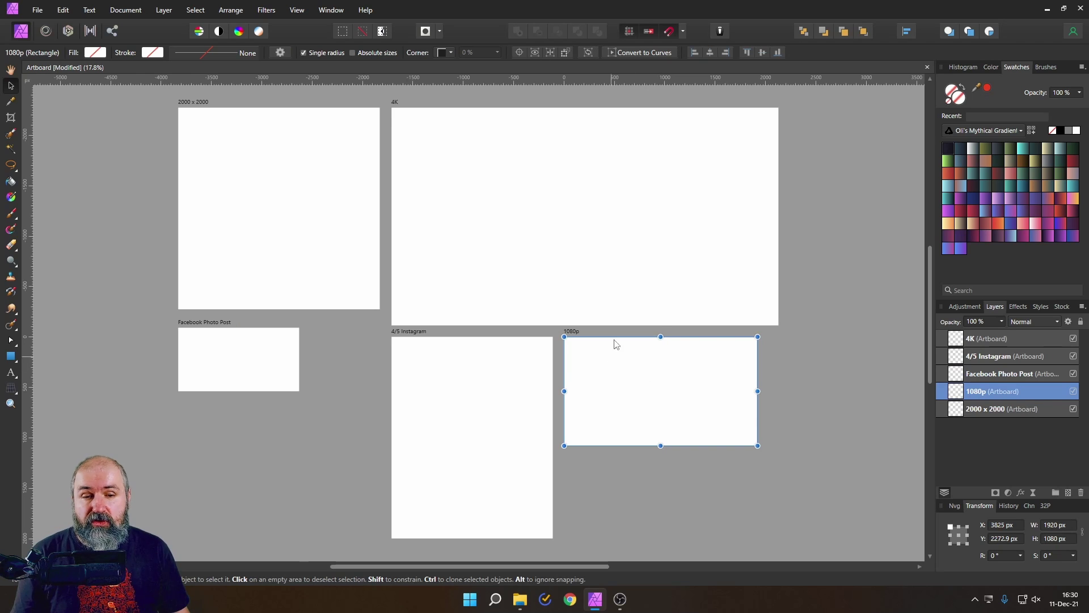
{"action": "left_click", "coordinate": [574, 215]}
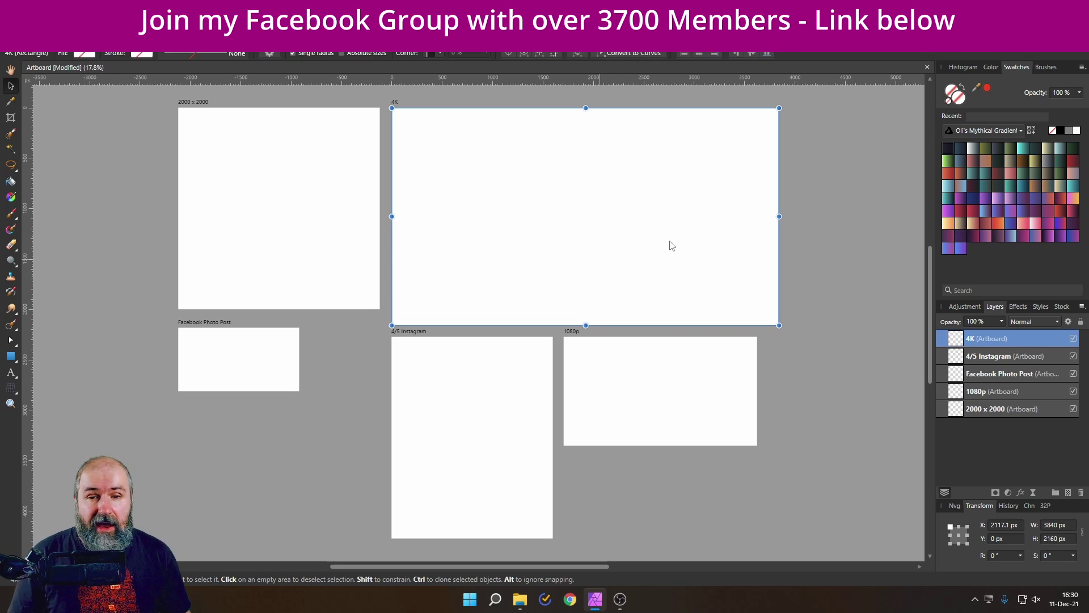
{"action": "key", "text": "m"}
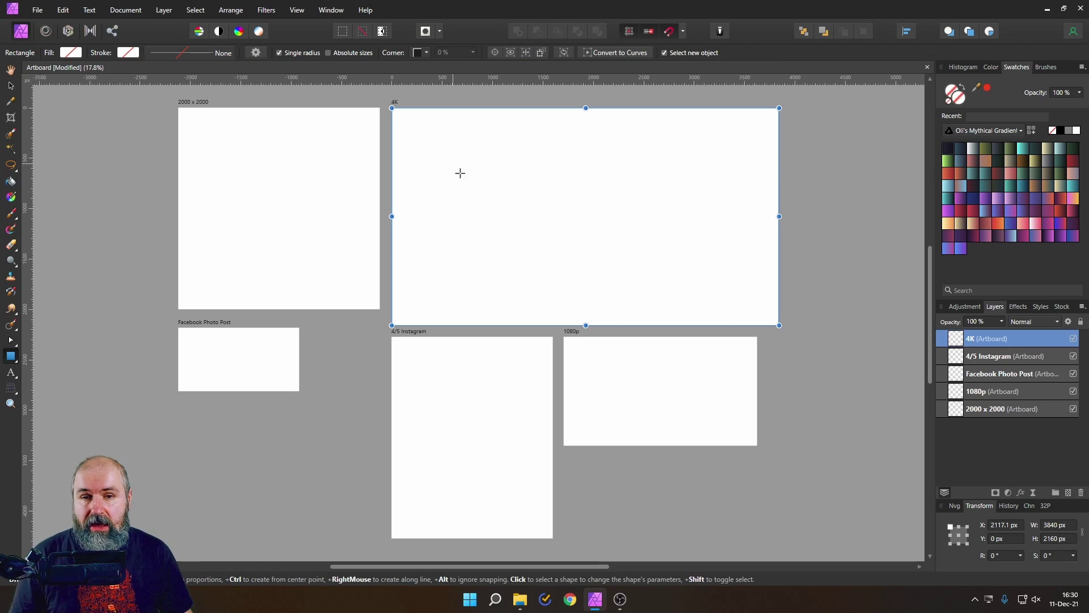
{"action": "left_click_drag", "start_coordinate": [452, 164], "coordinate": [564, 284]}
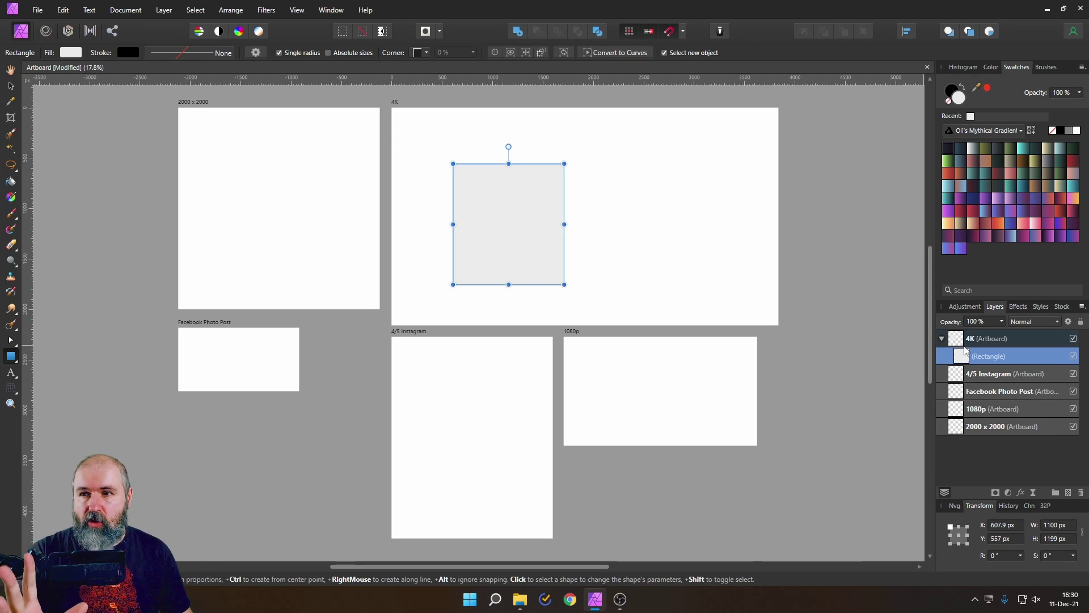
{"action": "left_click", "coordinate": [10, 85]}
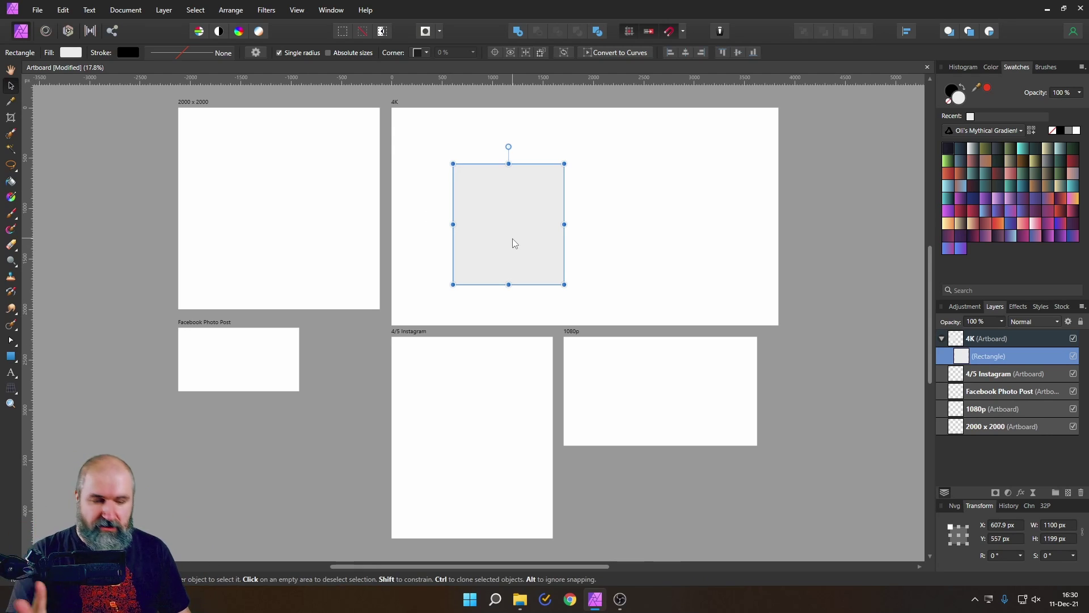
{"action": "key", "text": "Delete"}
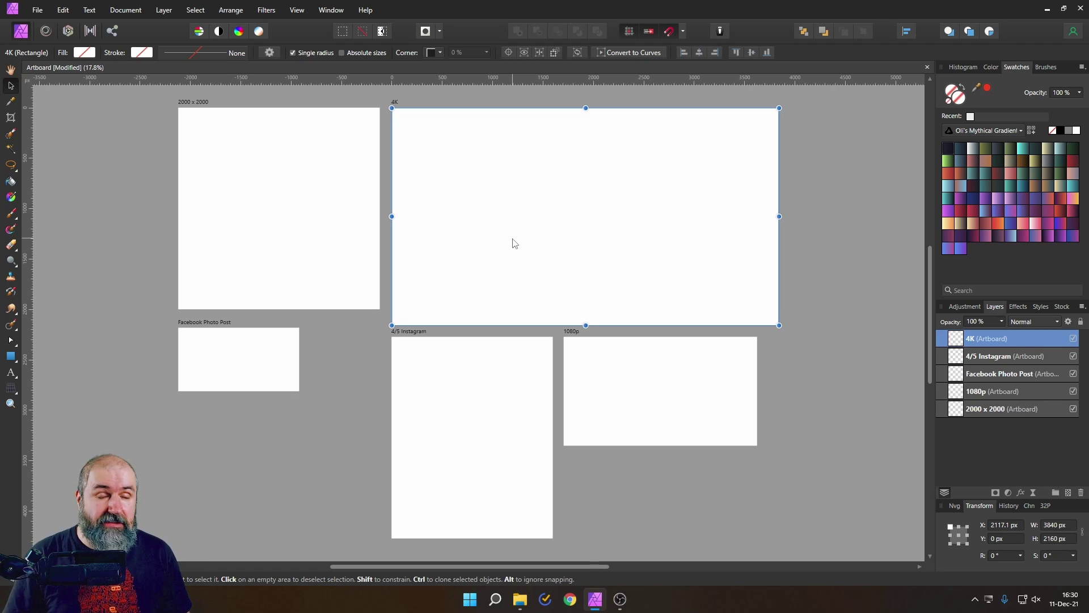
- Duplicate the 1080p artboard, drag the copy to its right and name it 'test'
{"action": "left_click", "coordinate": [622, 348]}
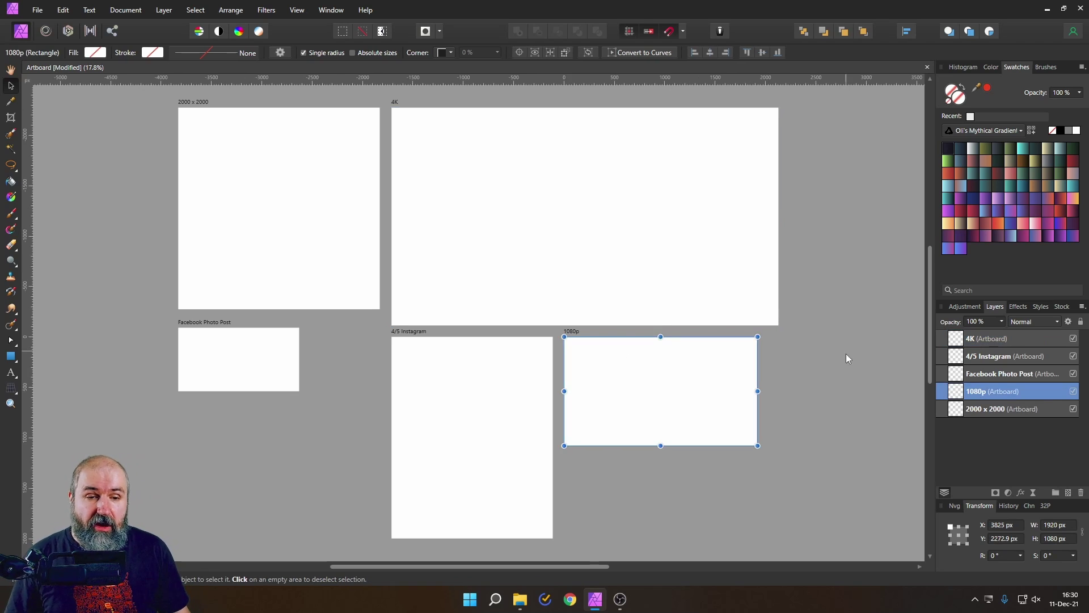
{"action": "scroll", "coordinate": [846, 349], "scroll_direction": "down", "scroll_amount": 1}
{"action": "scroll", "coordinate": [808, 366], "scroll_direction": "right", "scroll_amount": 3}
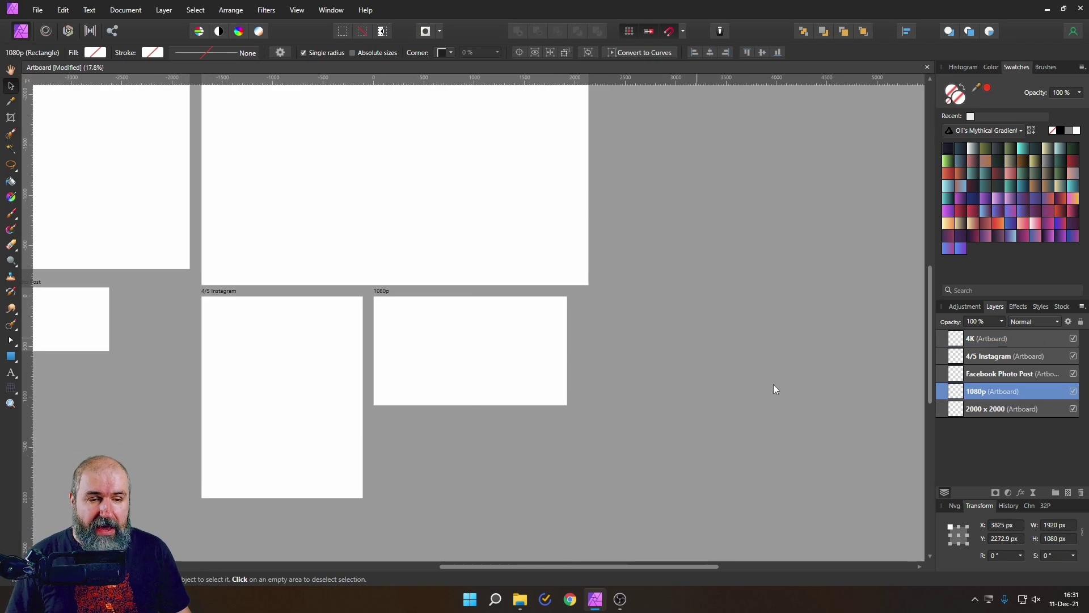
{"action": "right_click", "coordinate": [963, 392]}
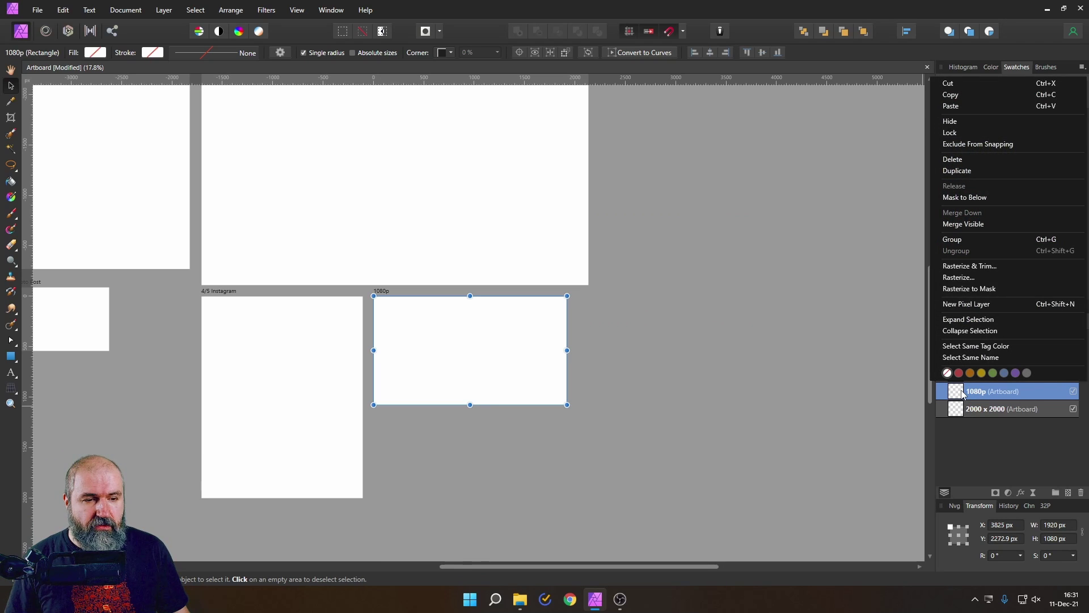
{"action": "left_click", "coordinate": [956, 171]}
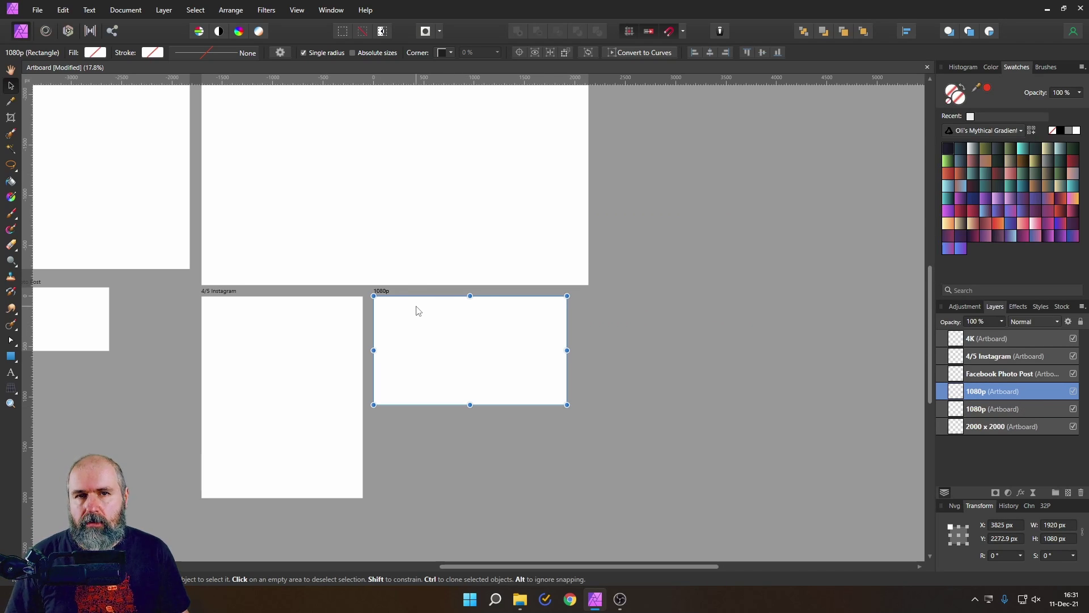
{"action": "left_click_drag", "start_coordinate": [416, 315], "coordinate": [620, 314]}
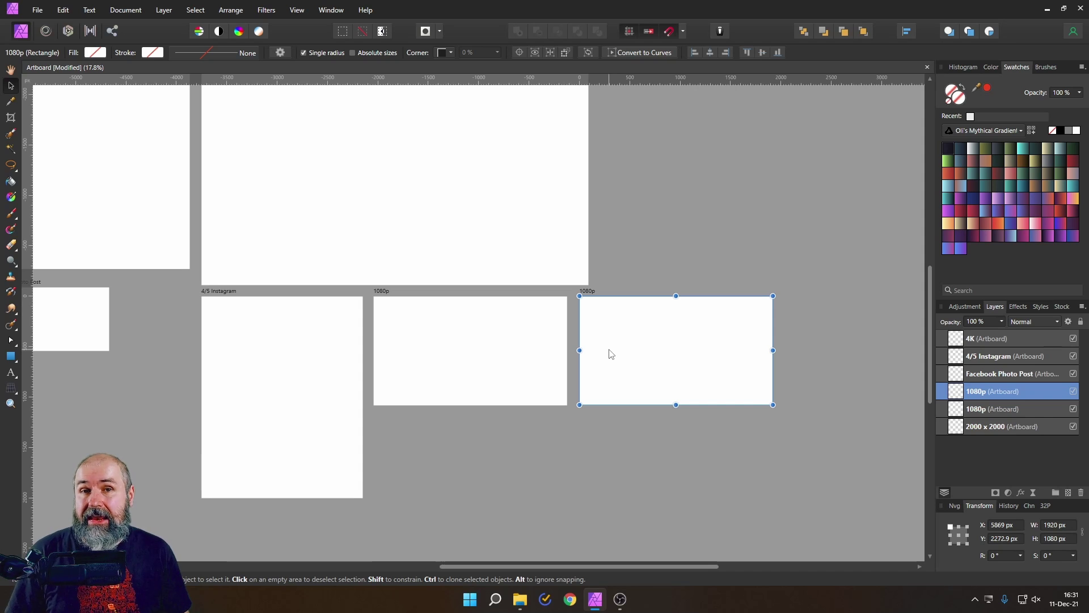
{"action": "double_click", "coordinate": [975, 391]}
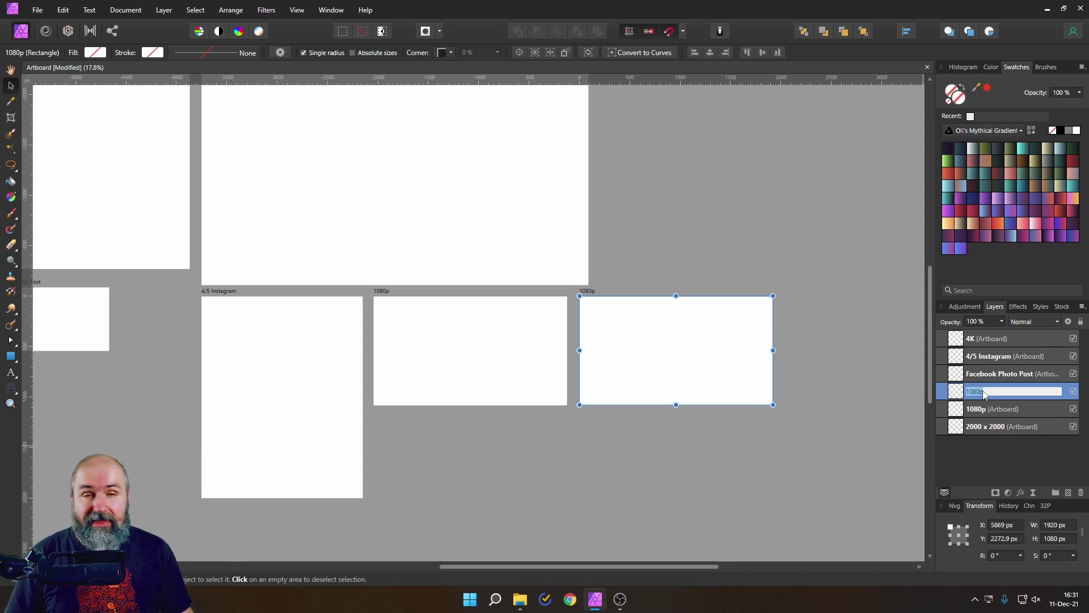
{"action": "type", "text": "test"}
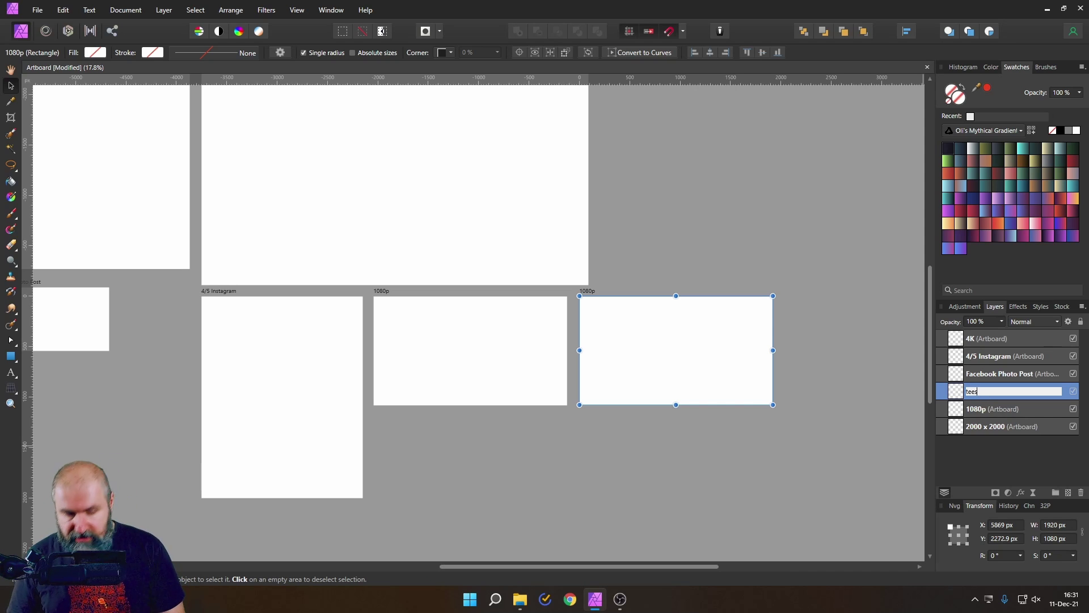
{"action": "key", "text": "Return"}
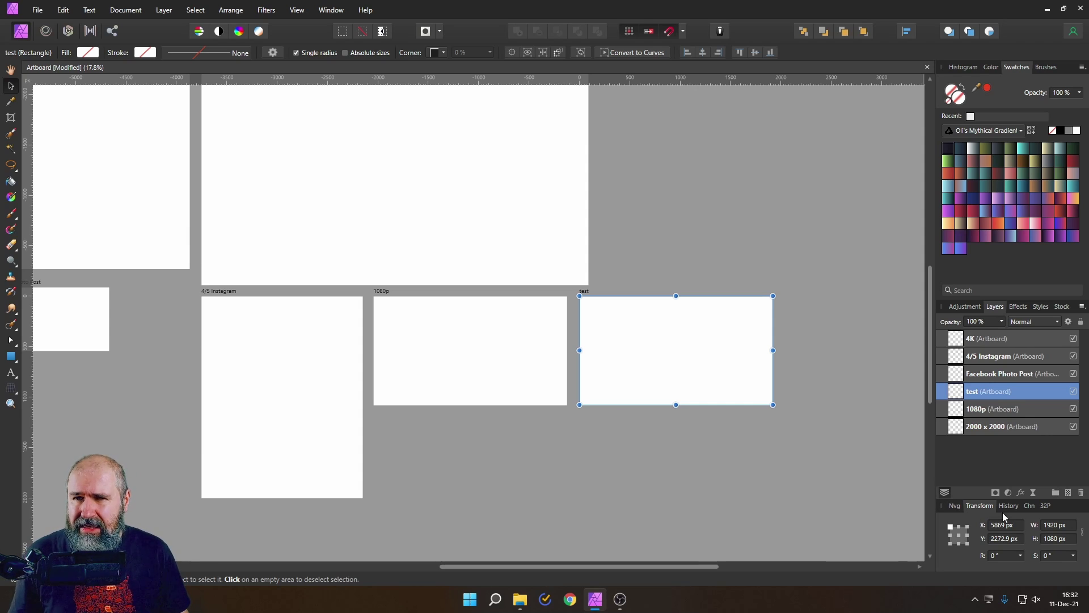
{"action": "left_click", "coordinate": [297, 10]}
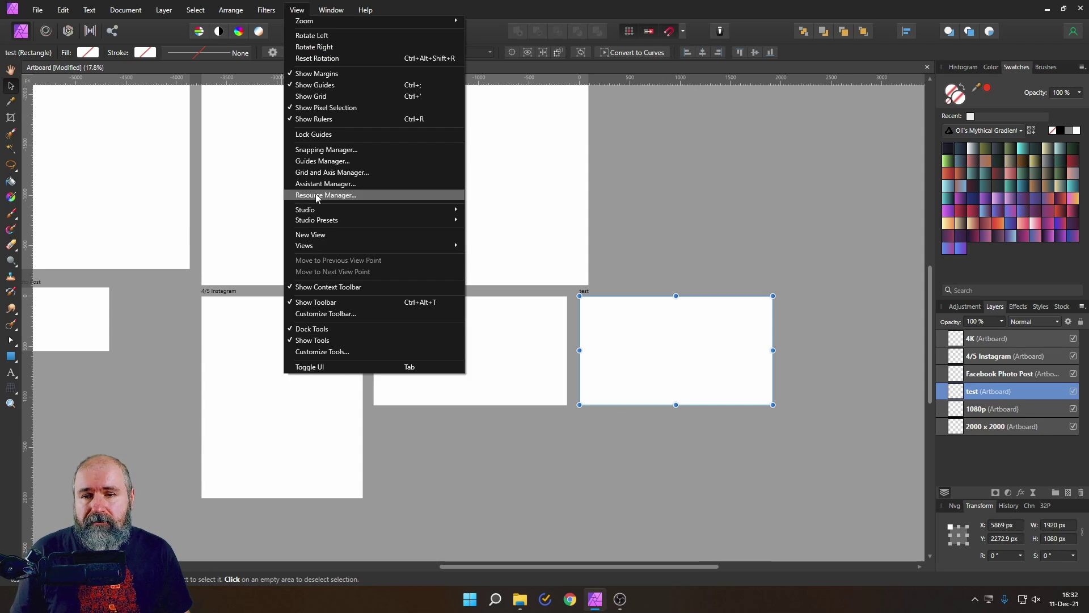
{"action": "mouse_move", "coordinate": [305, 209]}
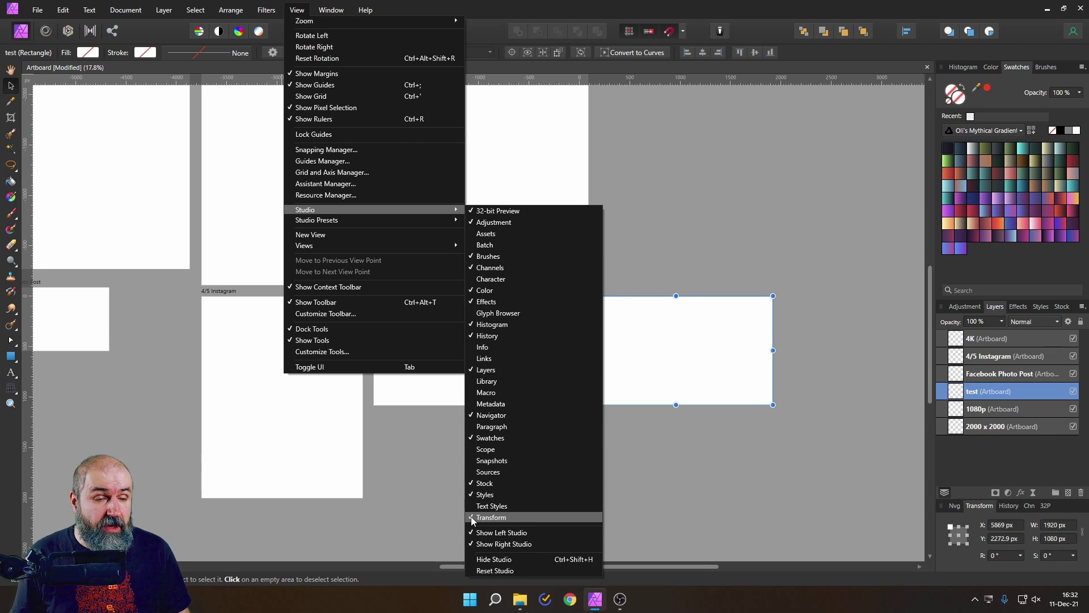
- Dismiss the panel options and shift the test artboard slightly right
{"action": "left_click", "coordinate": [971, 511]}
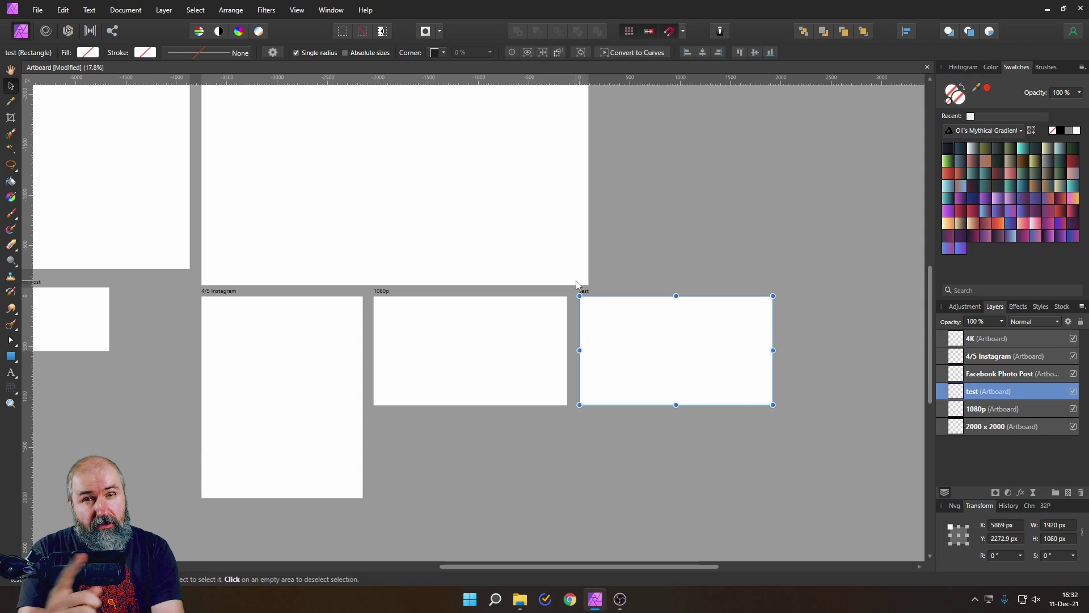
{"action": "left_click_drag", "start_coordinate": [620, 364], "coordinate": [626, 371]}
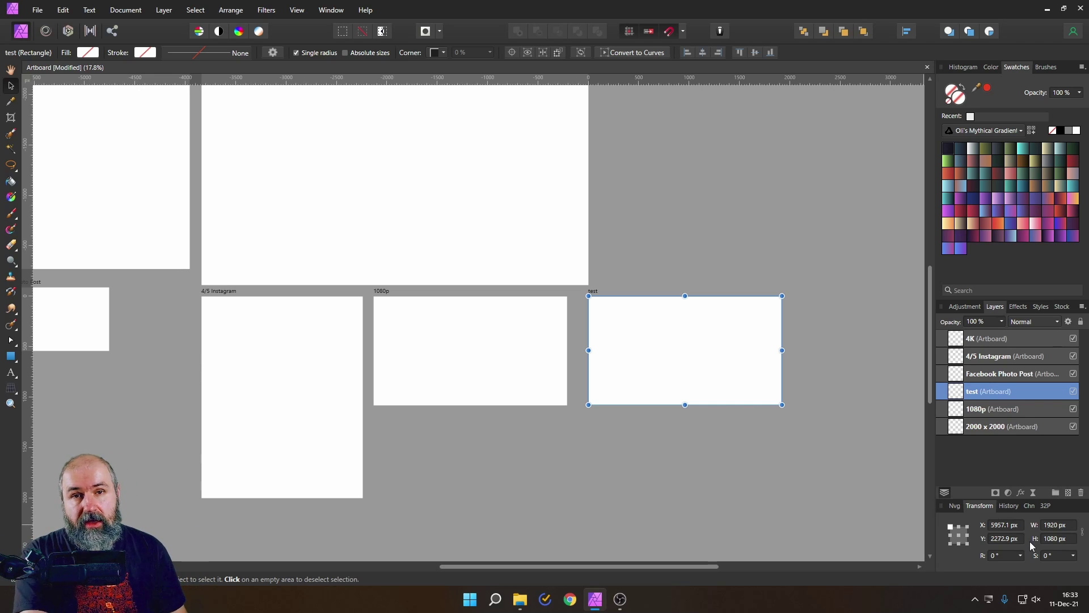
- Open the colour format conversion, leave RGB/8 unchanged and cancel it
{"action": "left_click", "coordinate": [650, 207]}
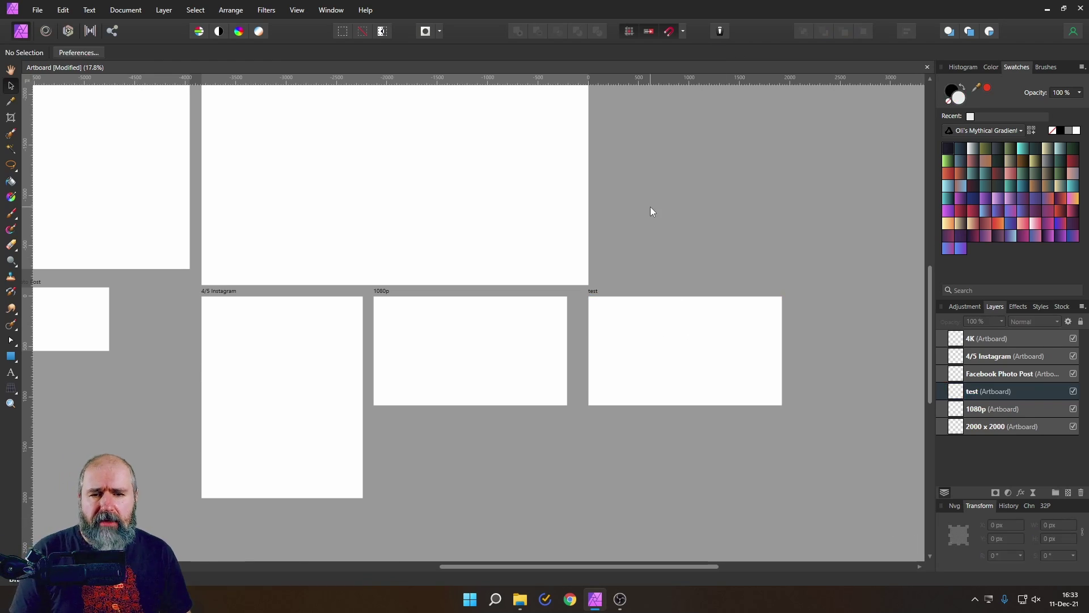
{"action": "left_click", "coordinate": [125, 11]}
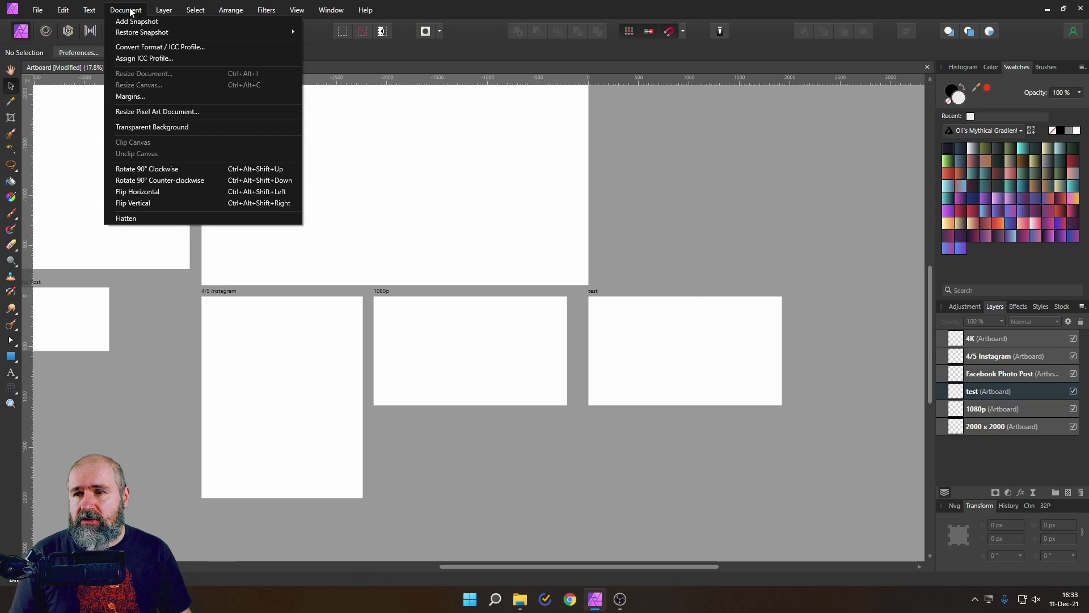
{"action": "left_click", "coordinate": [153, 51]}
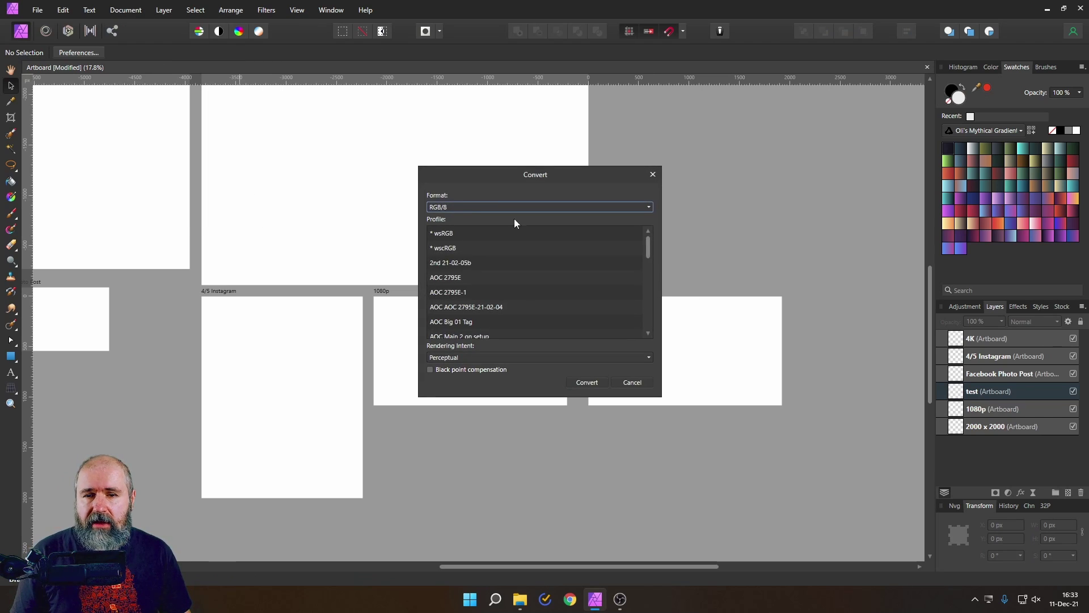
{"action": "left_click", "coordinate": [472, 207]}
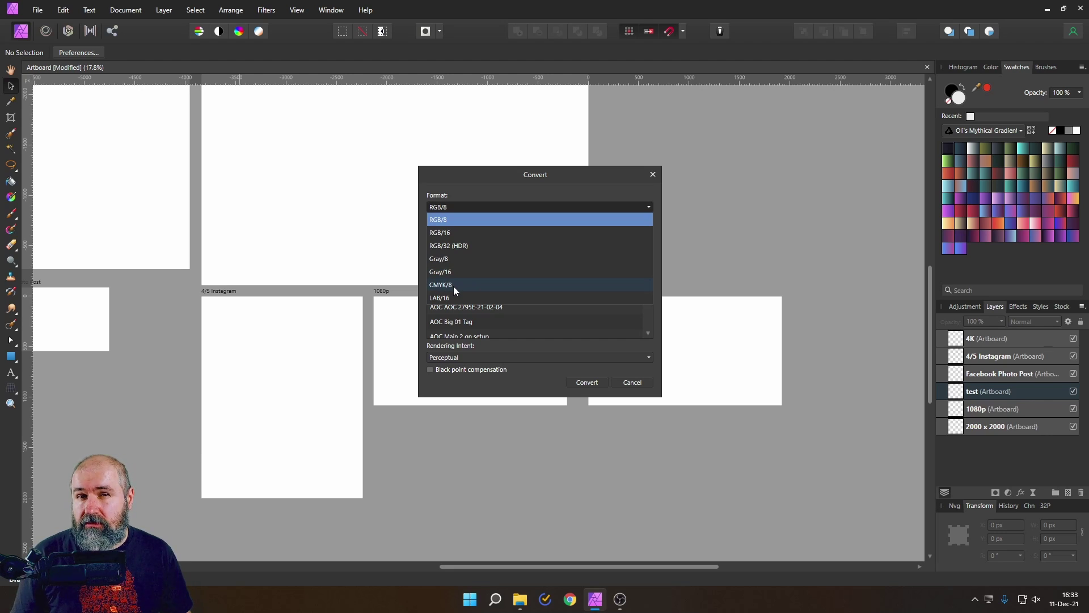
{"action": "left_click", "coordinate": [645, 385]}
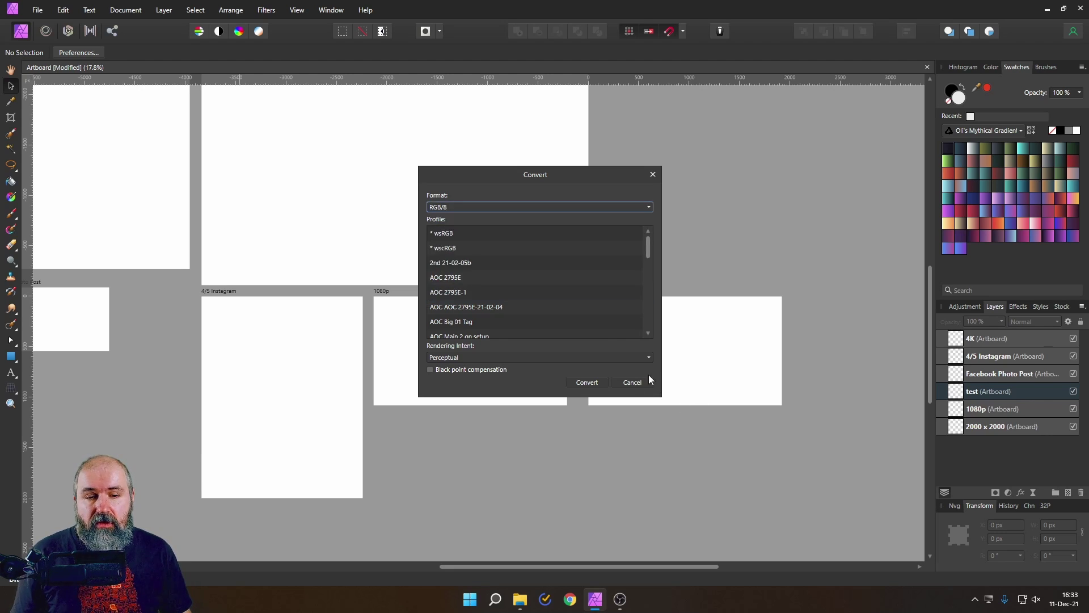
{"action": "left_click", "coordinate": [635, 382]}
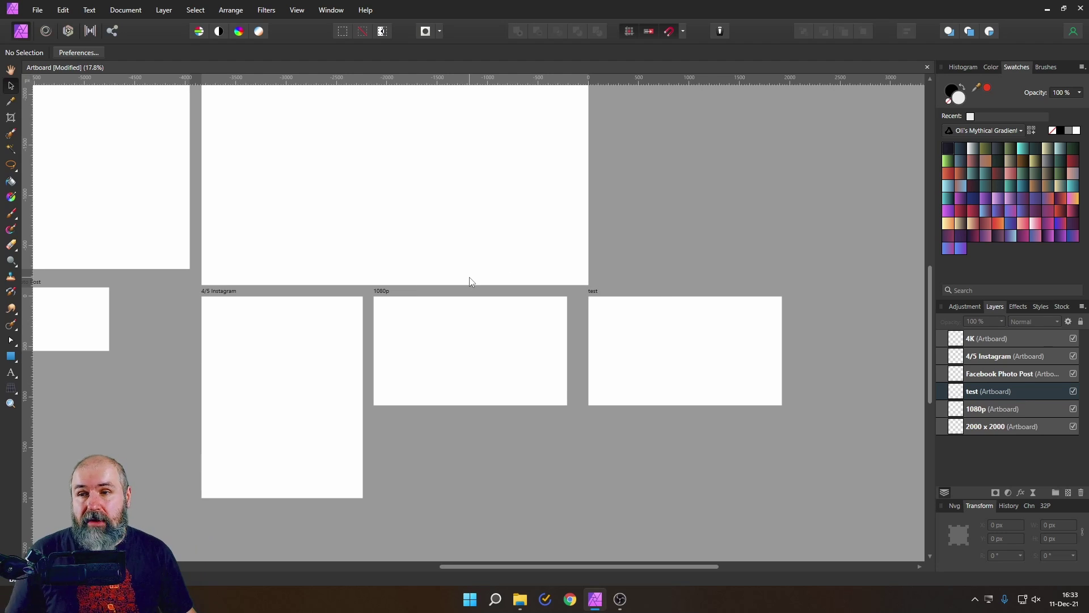
- Browse the File menu, then nudge the test artboard slightly left toward 1080p
{"action": "left_click", "coordinate": [37, 10]}
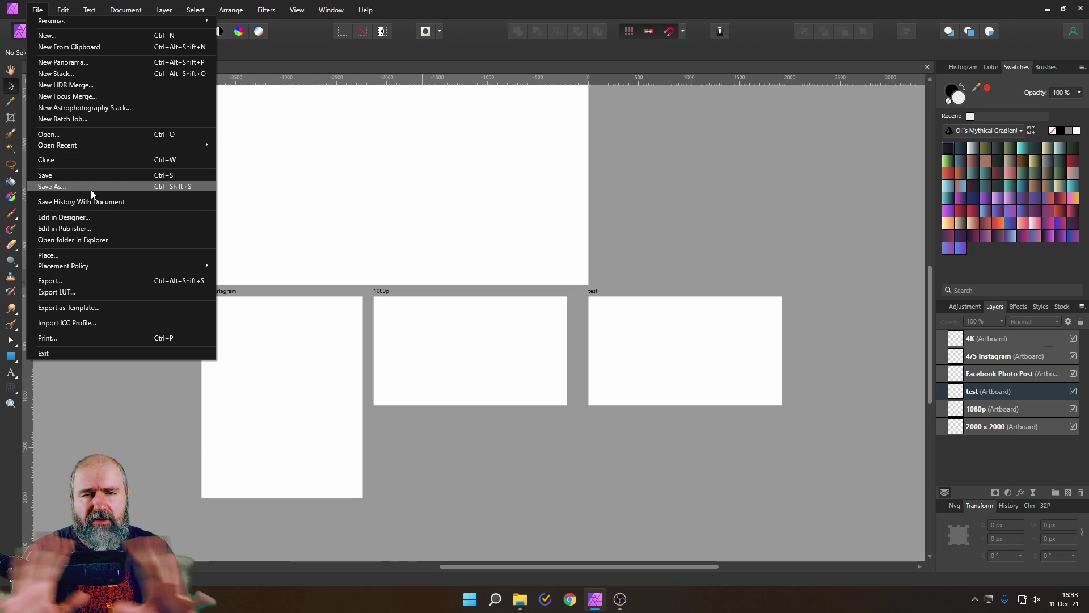
{"action": "left_click", "coordinate": [670, 195]}
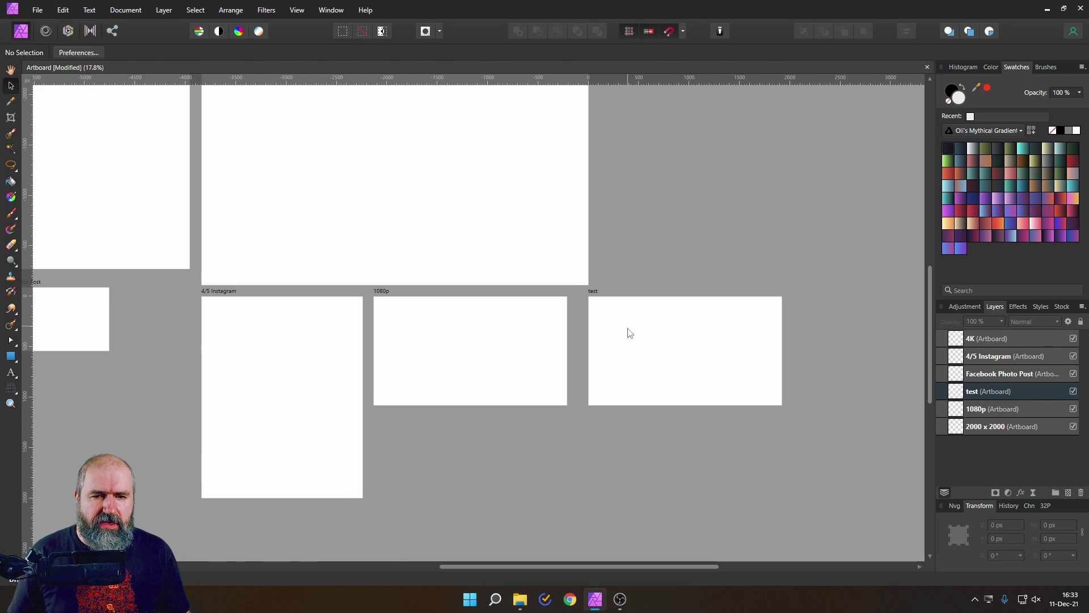
{"action": "left_click_drag", "start_coordinate": [628, 327], "coordinate": [620, 325]}
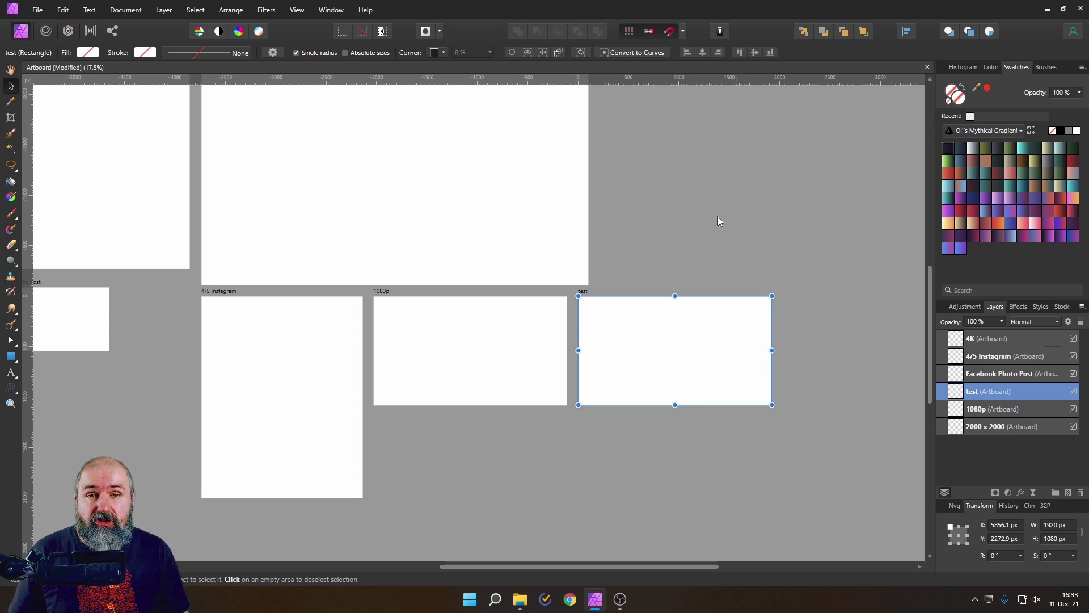
{"action": "left_click", "coordinate": [679, 226]}
{"action": "left_click", "coordinate": [66, 9]}
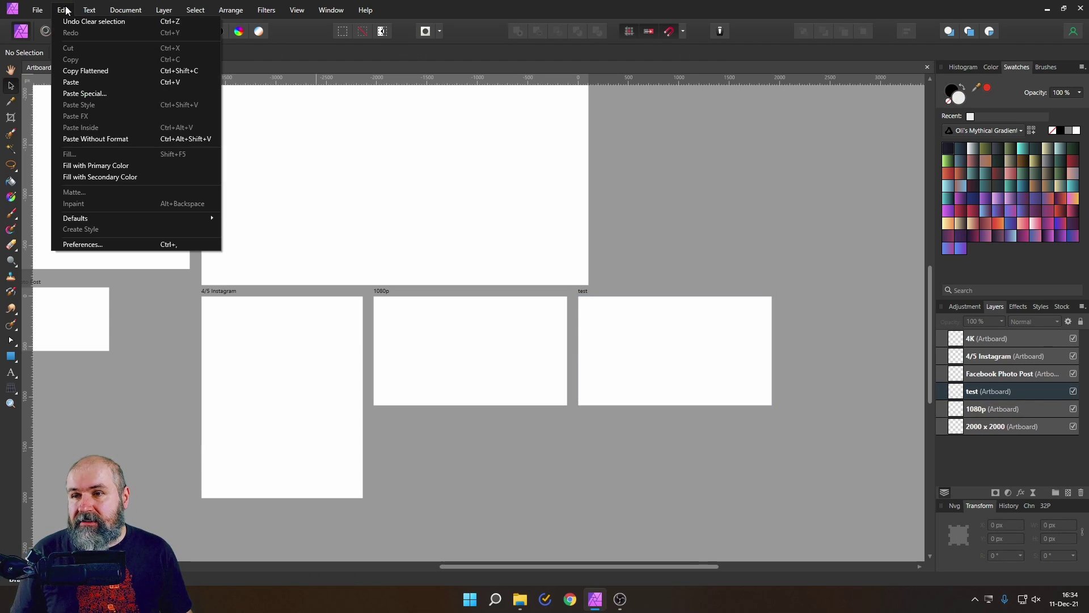
{"action": "left_click", "coordinate": [126, 245]}
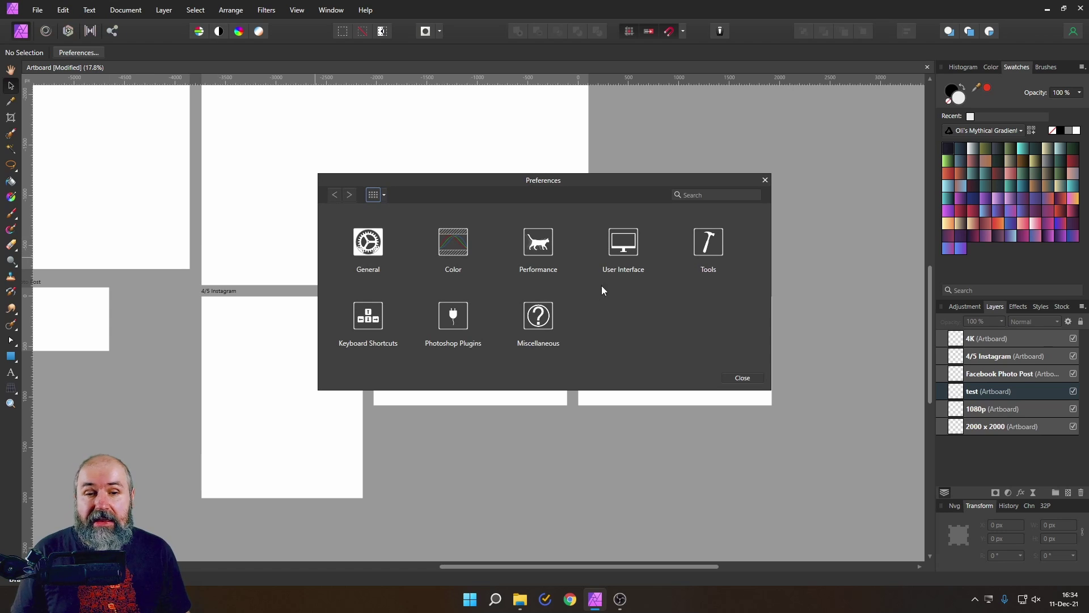
{"action": "left_click", "coordinate": [619, 248]}
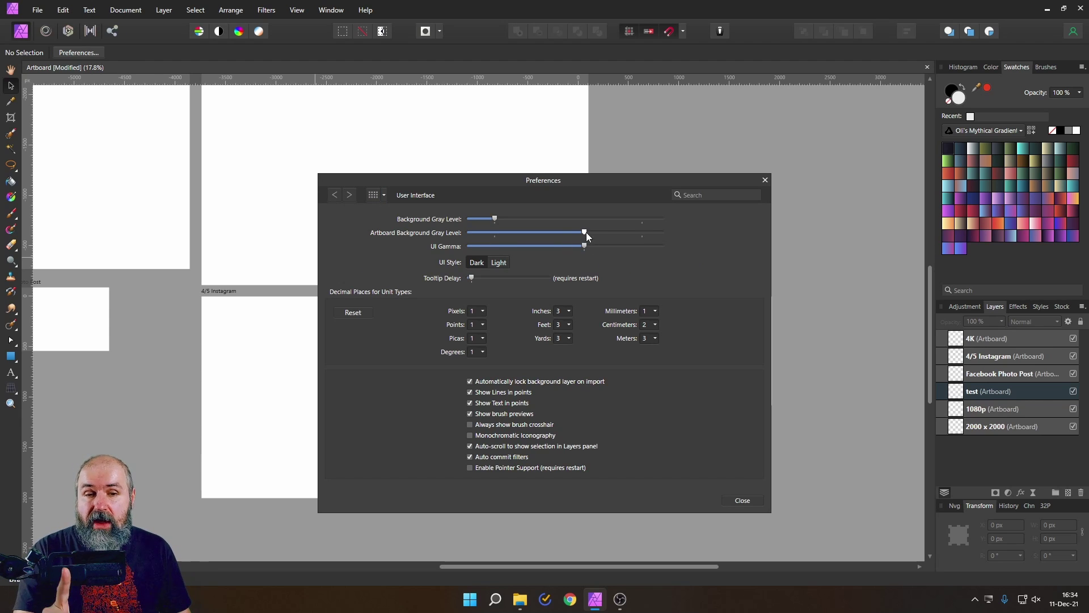
{"action": "left_click_drag", "start_coordinate": [586, 233], "coordinate": [624, 239]}
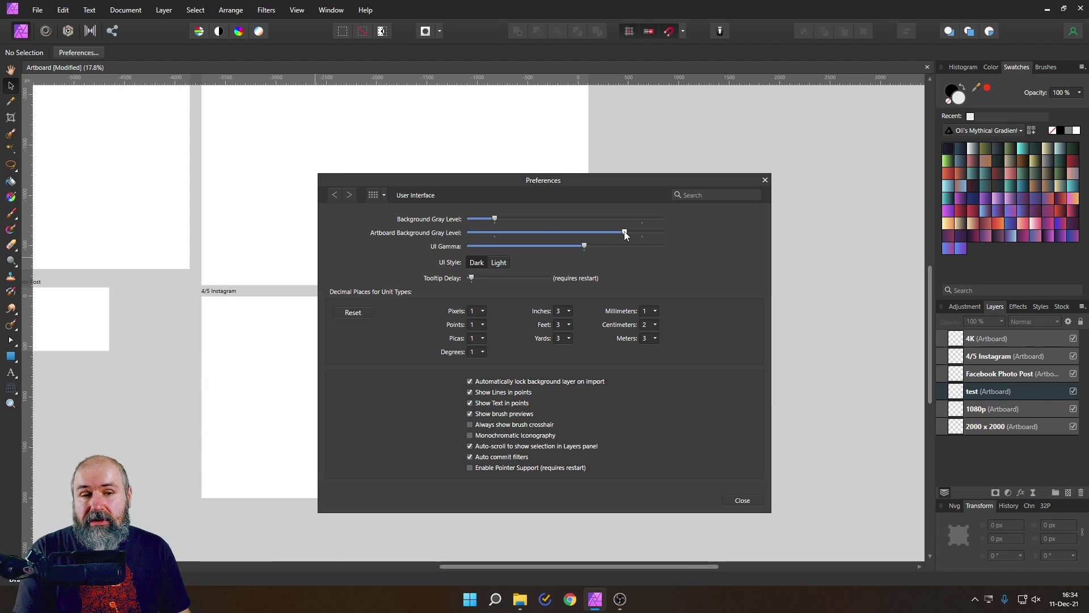
{"action": "left_click_drag", "start_coordinate": [625, 233], "coordinate": [583, 236]}
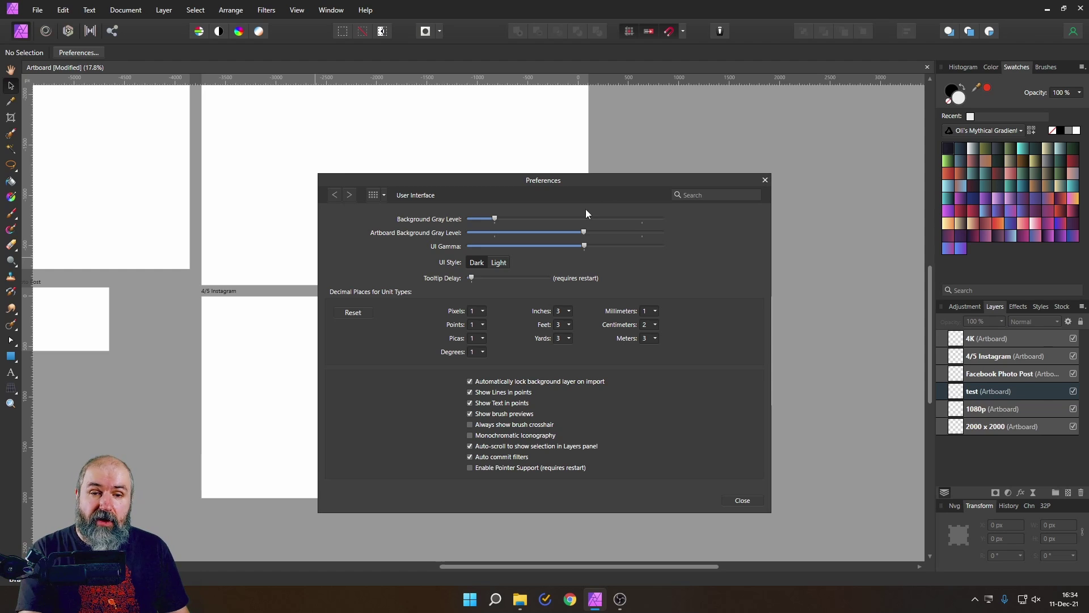
{"action": "left_click_drag", "start_coordinate": [585, 230], "coordinate": [648, 233]}
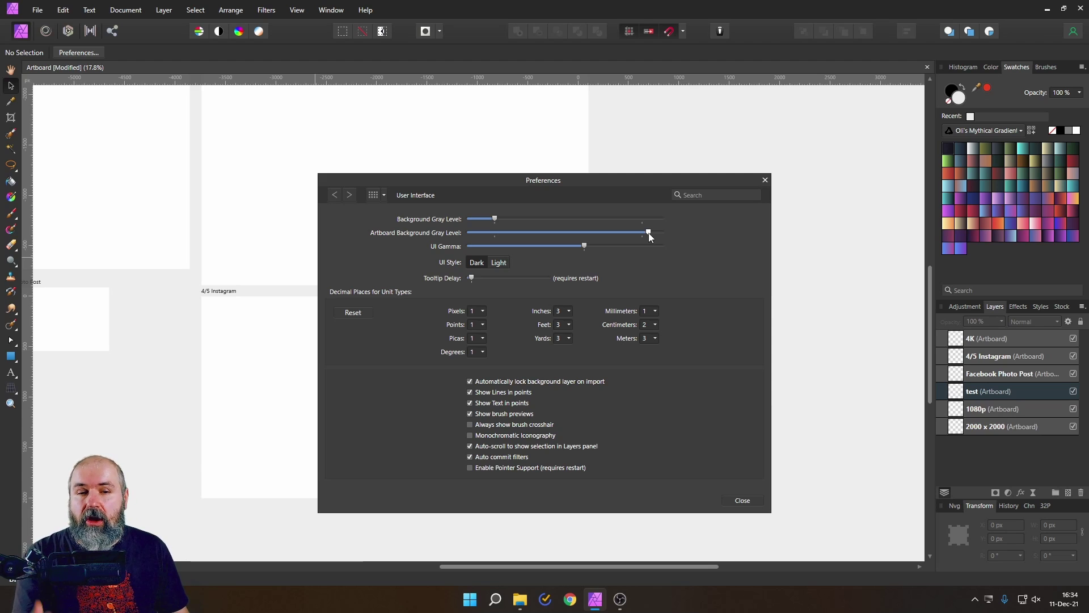
{"action": "left_click_drag", "start_coordinate": [646, 231], "coordinate": [586, 235]}
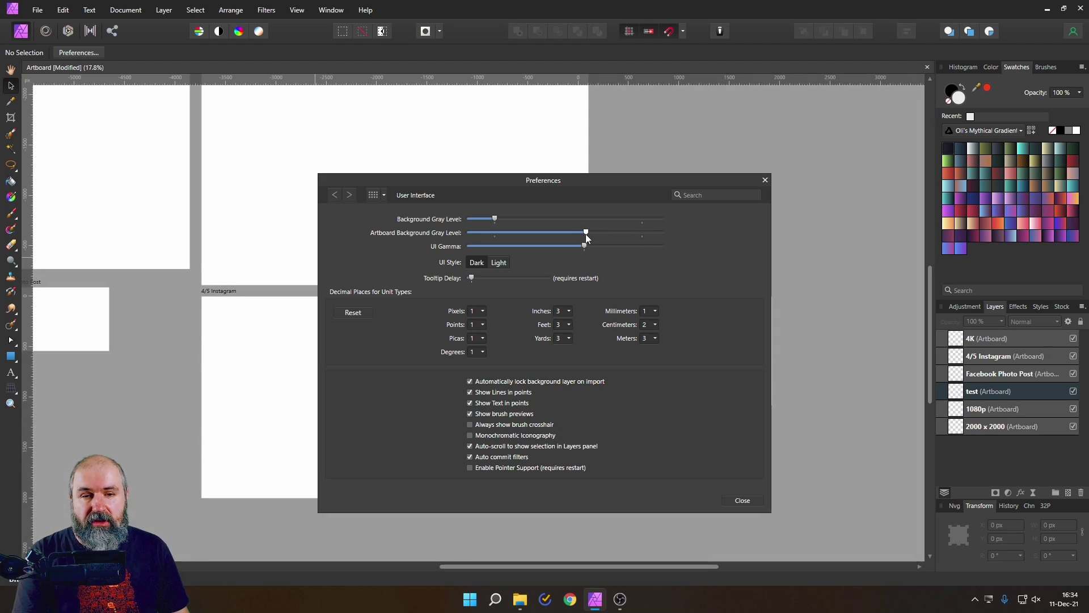
{"action": "left_click", "coordinate": [763, 181]}
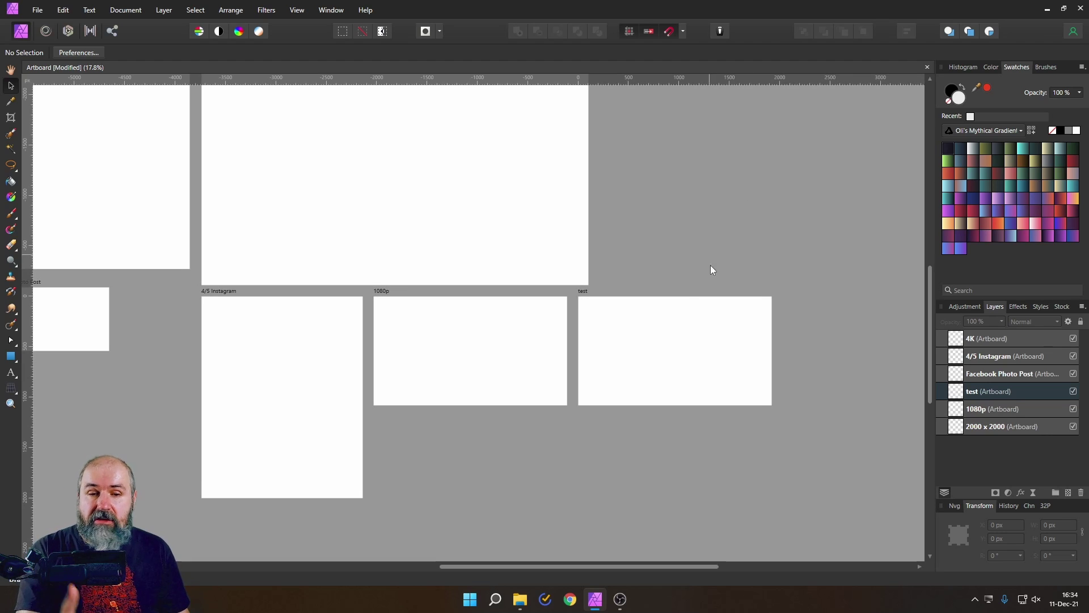
{"action": "left_click", "coordinate": [620, 336]}
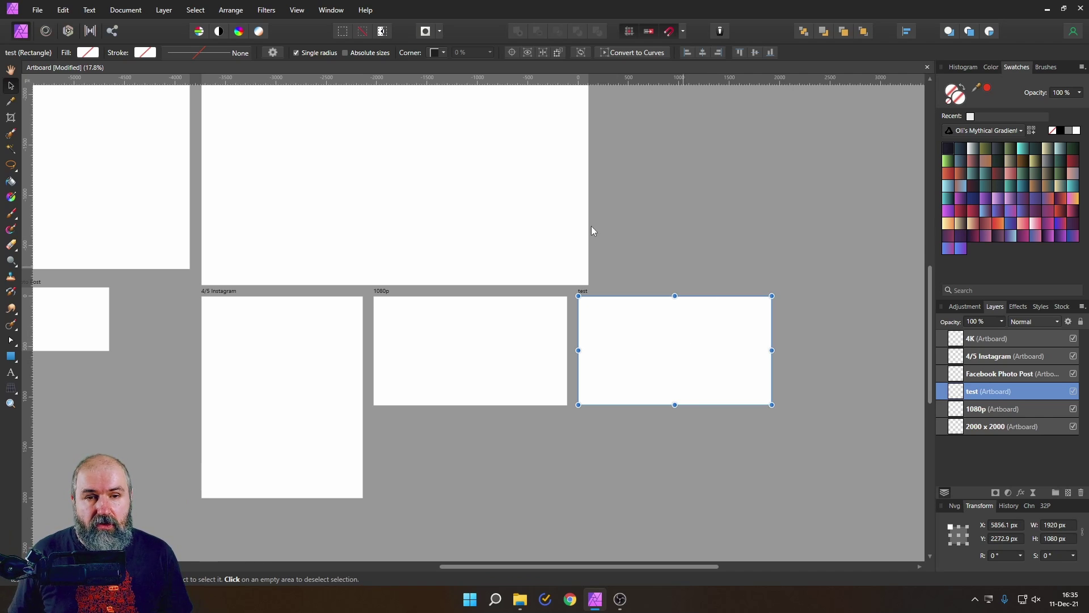
{"action": "left_click", "coordinate": [63, 10]}
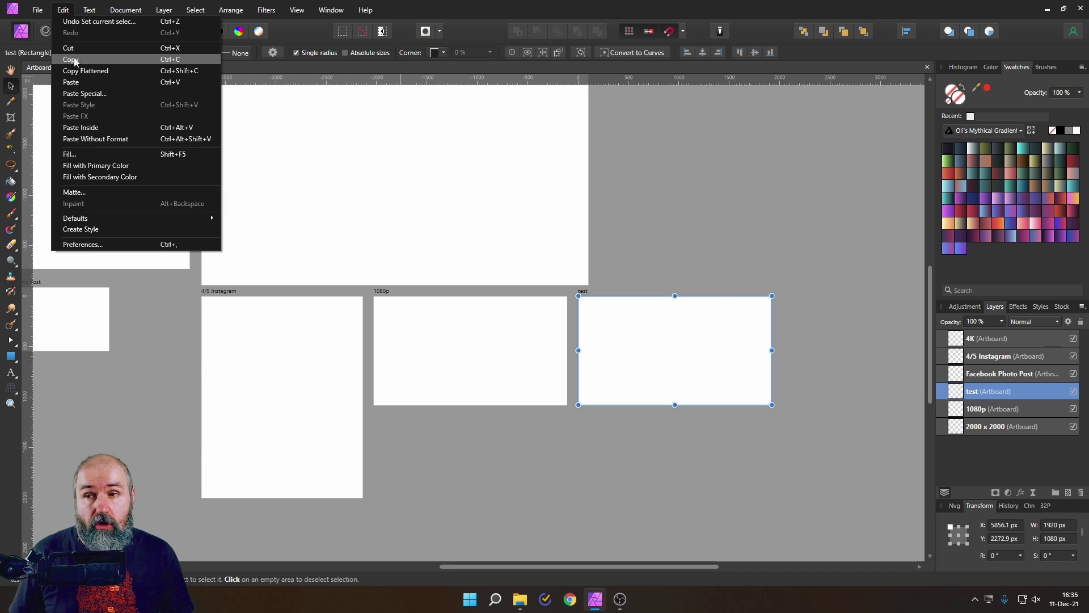
{"action": "left_click", "coordinate": [171, 60]}
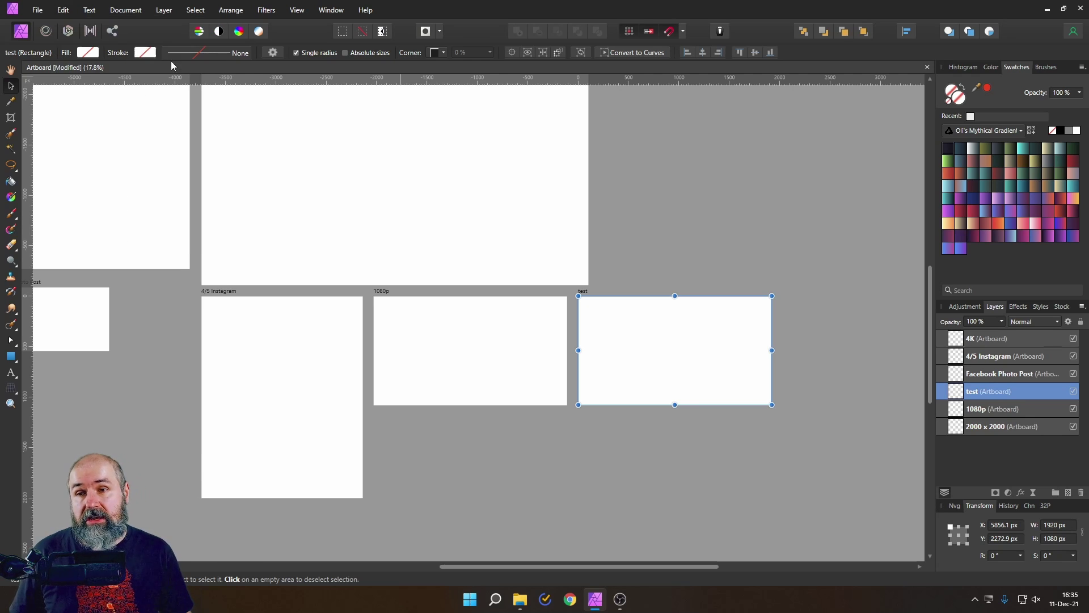
{"action": "left_click", "coordinate": [37, 10]}
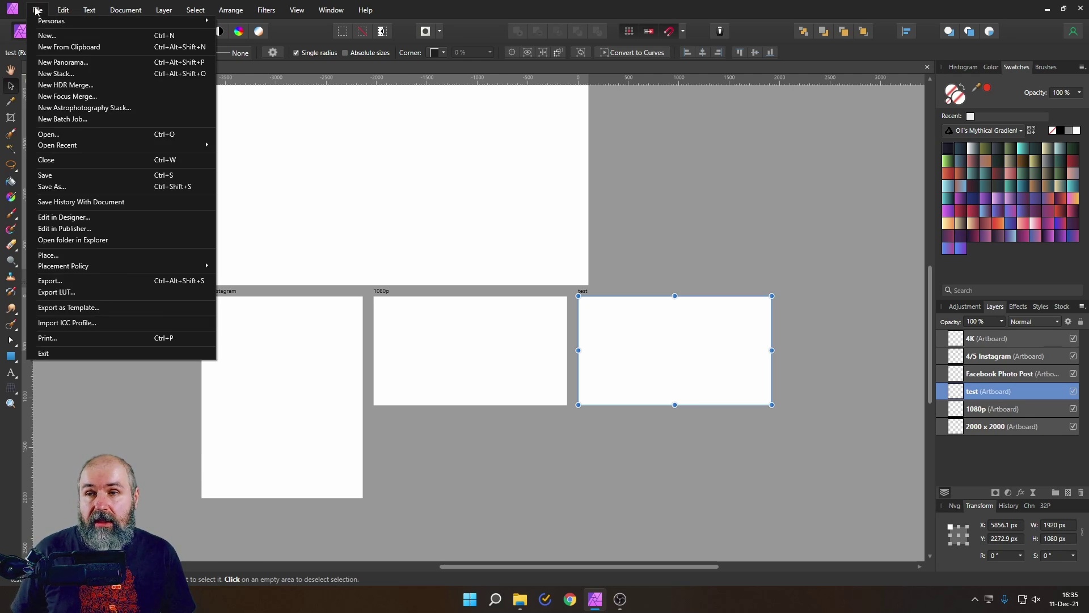
{"action": "left_click", "coordinate": [60, 49]}
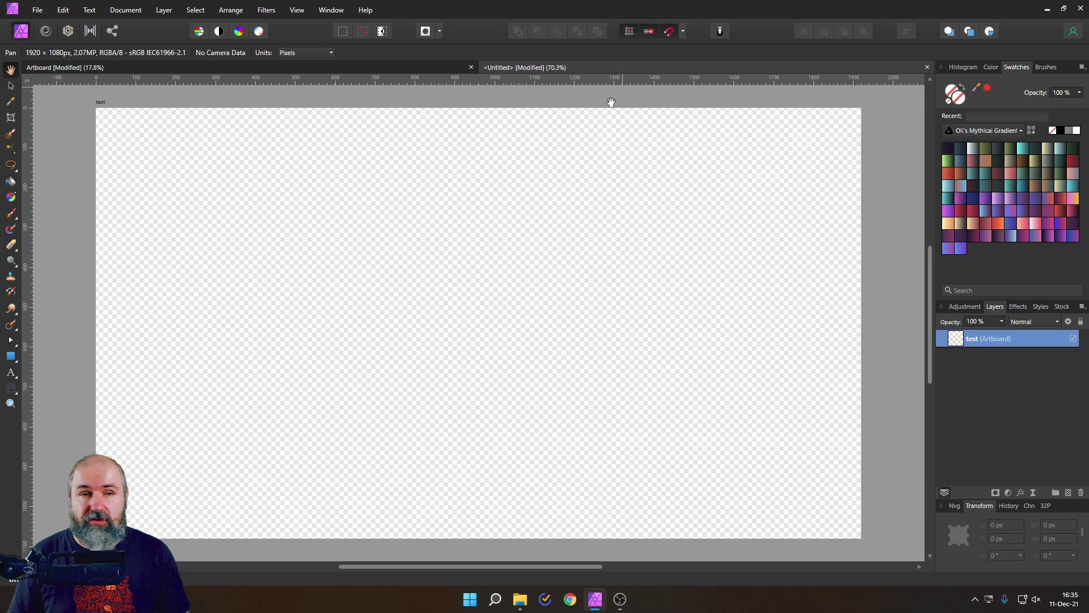
{"action": "left_click", "coordinate": [927, 67]}
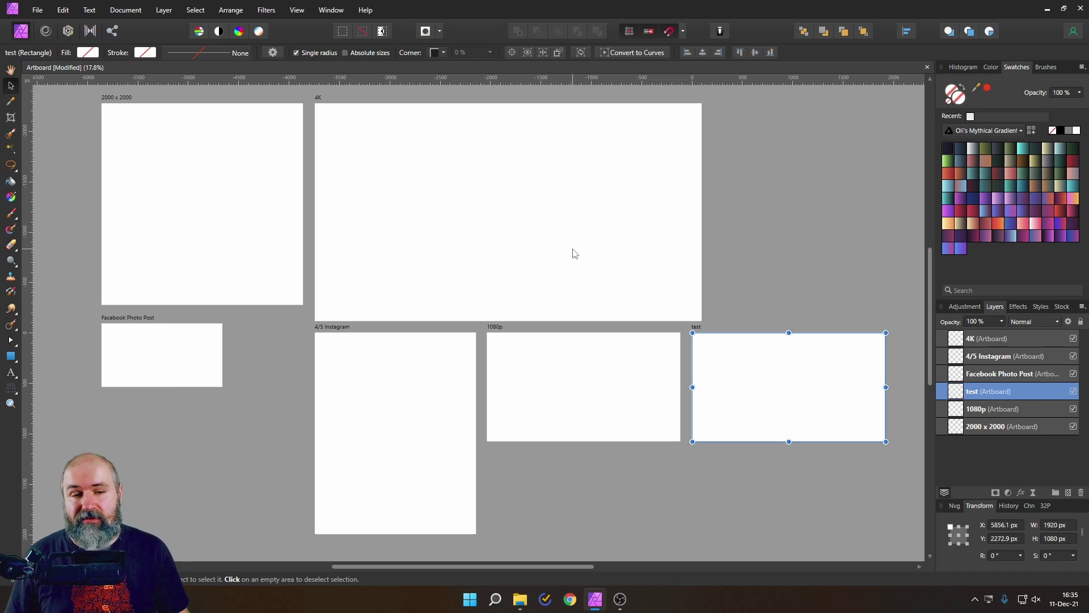
{"action": "left_click", "coordinate": [557, 354]}
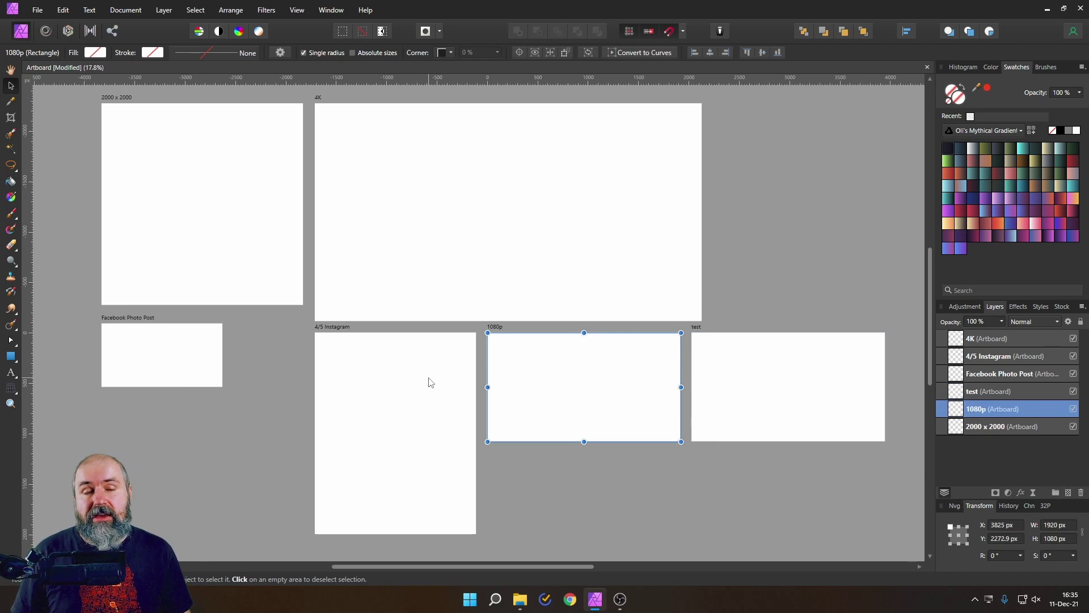
{"action": "left_click", "coordinate": [37, 10]}
{"action": "left_click", "coordinate": [61, 282]}
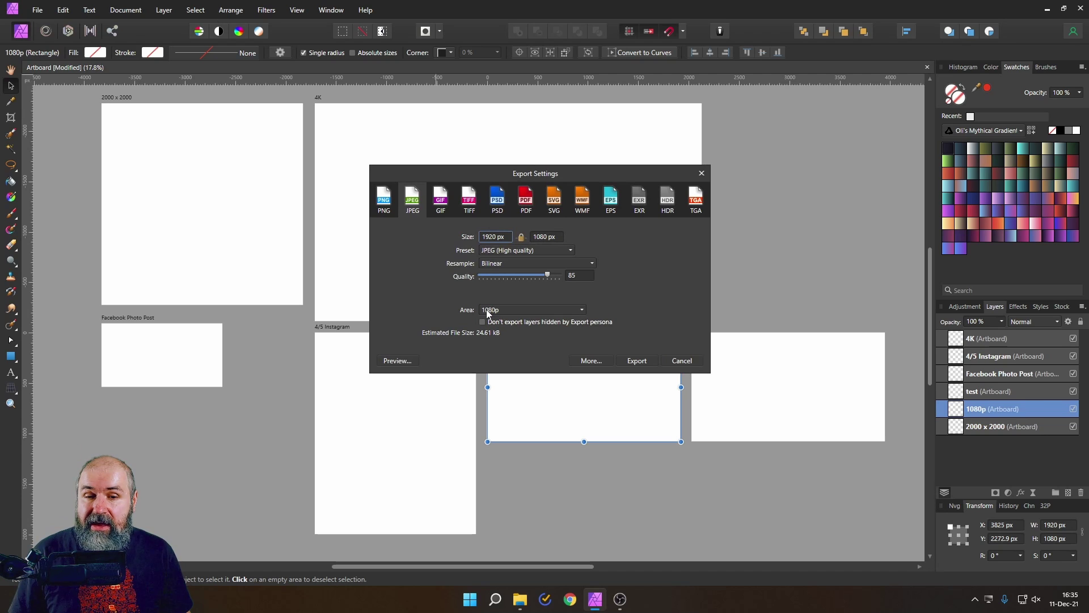
{"action": "left_click", "coordinate": [560, 313]}
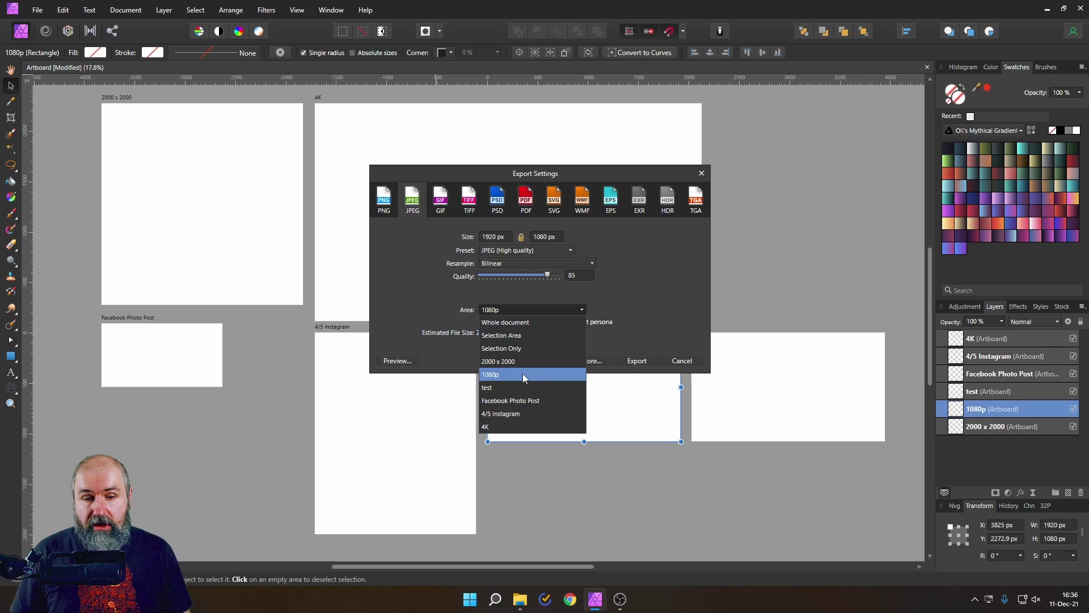
{"action": "left_click", "coordinate": [493, 374]}
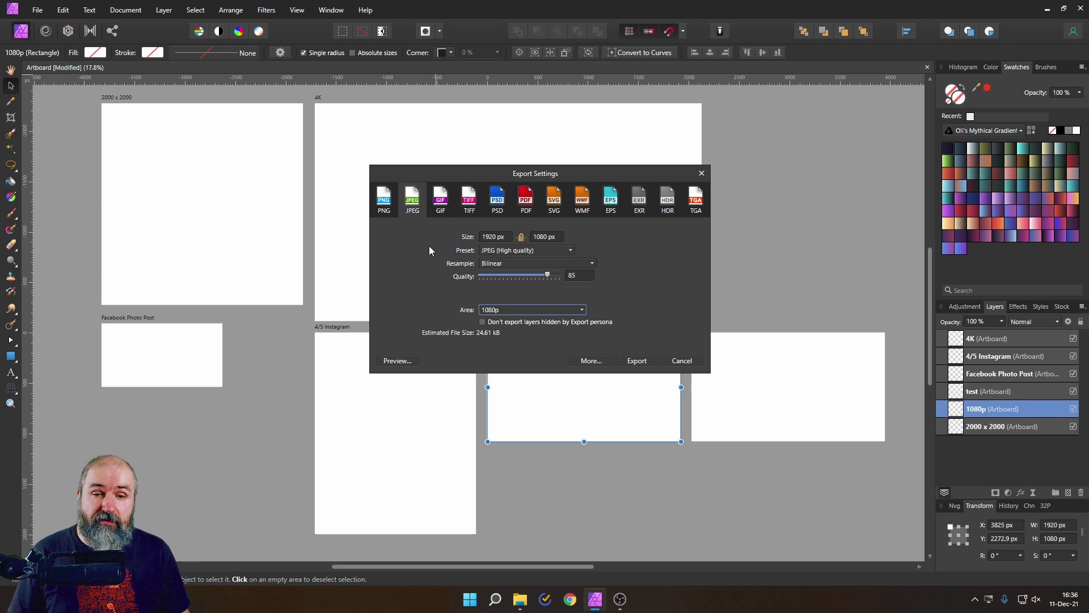
{"action": "left_click", "coordinate": [680, 361]}
{"action": "left_click", "coordinate": [779, 265]}
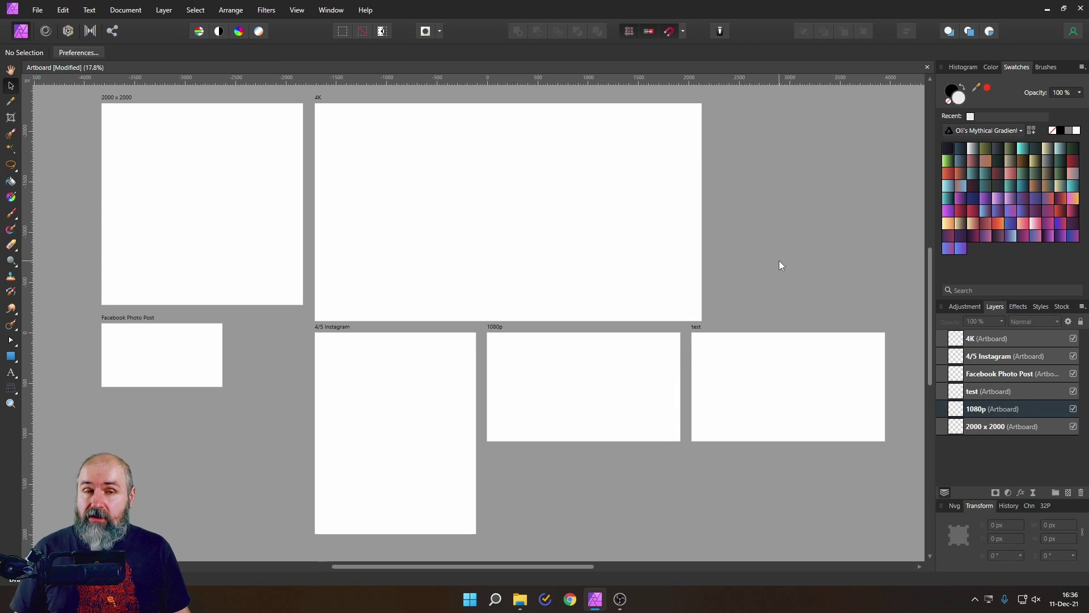